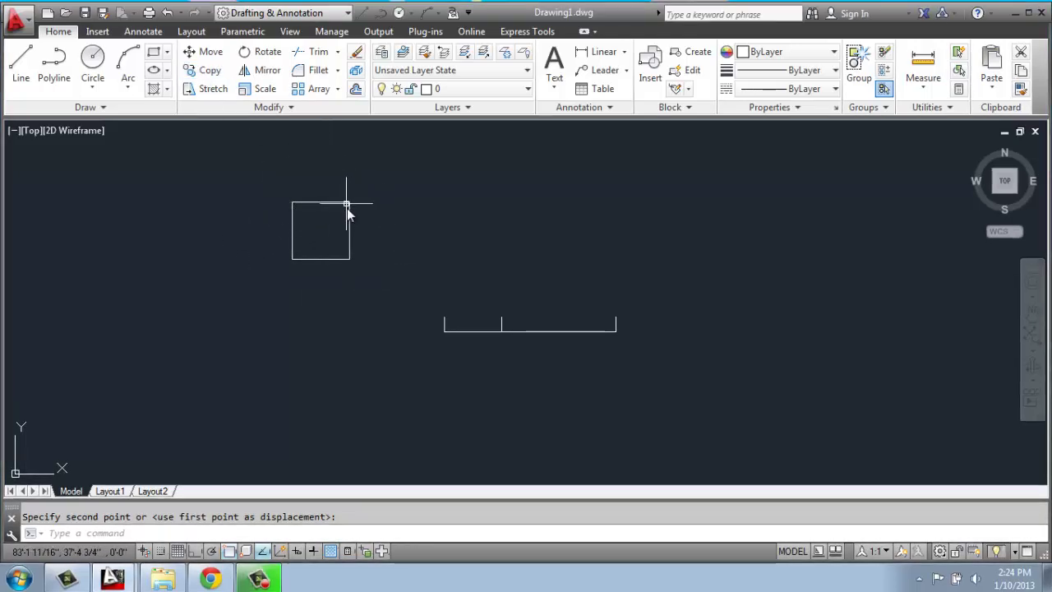
# - End the previous copy operation and clear the square's selection
pyautogui.press('Escape')
pyautogui.click(350, 259)
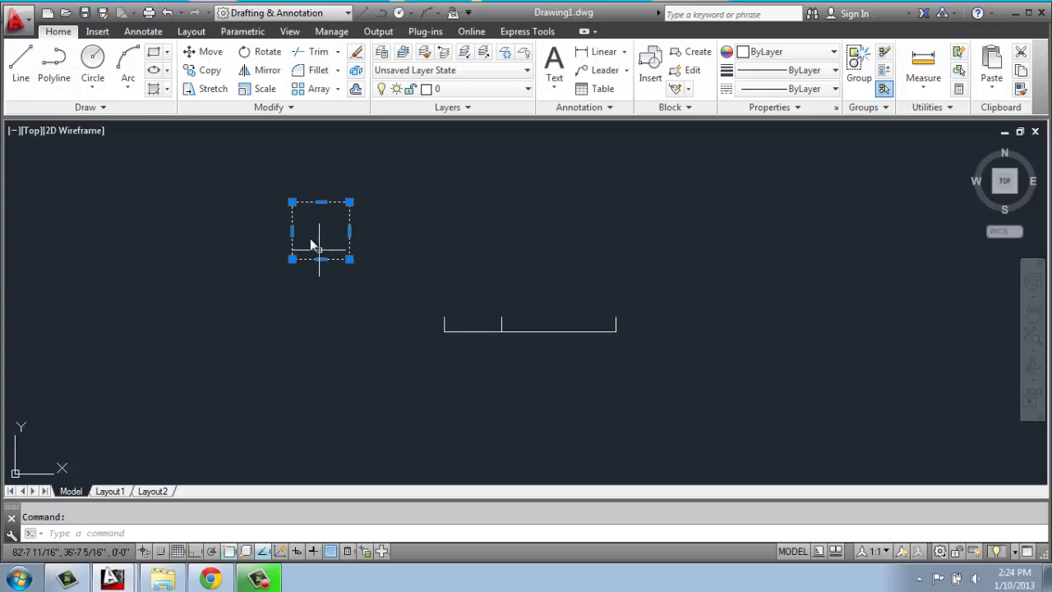
pyautogui.press('Escape')
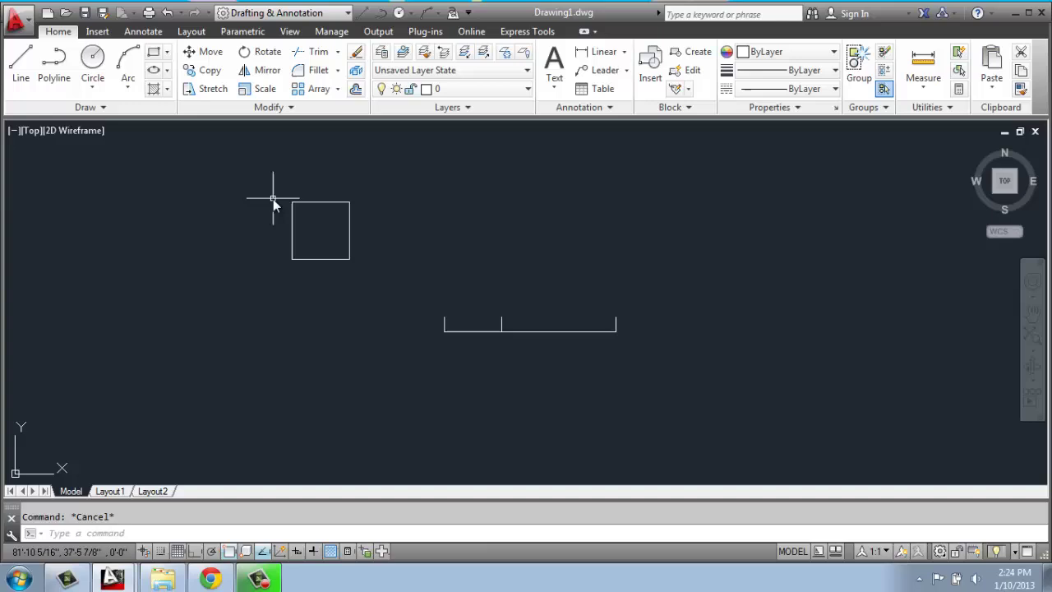
# - Copy the square from its lower-left corner to three spread-out points up and right
pyautogui.click(209, 71)
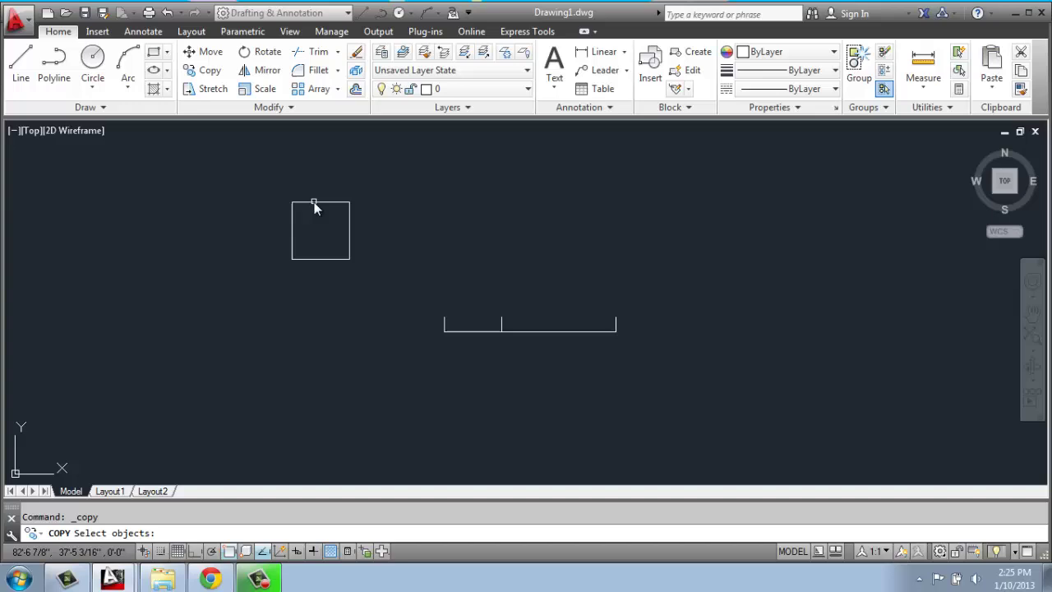
pyautogui.click(314, 202)
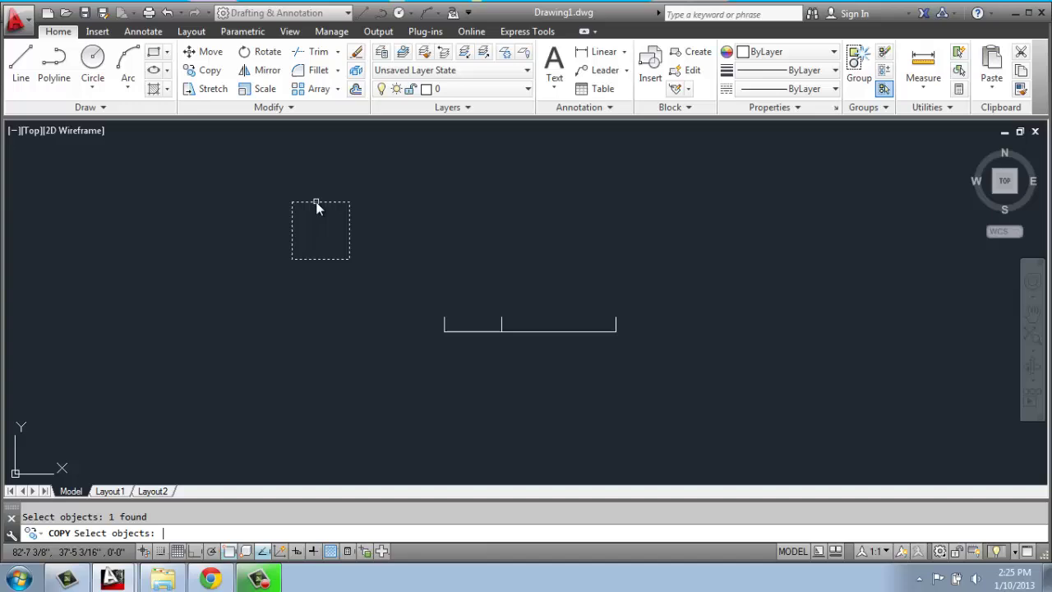
pyautogui.press('Return')
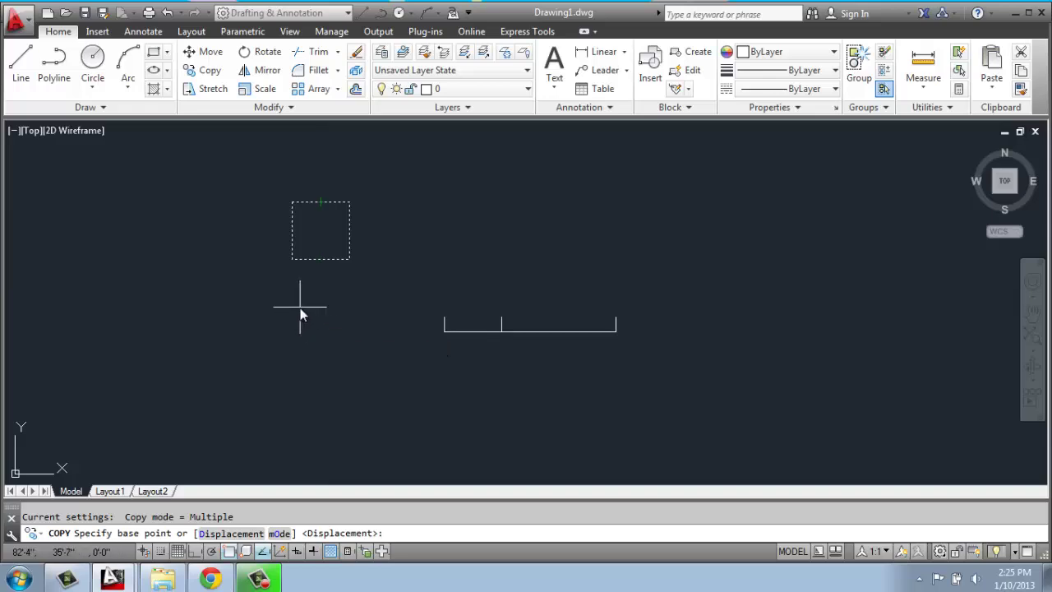
pyautogui.click(292, 260)
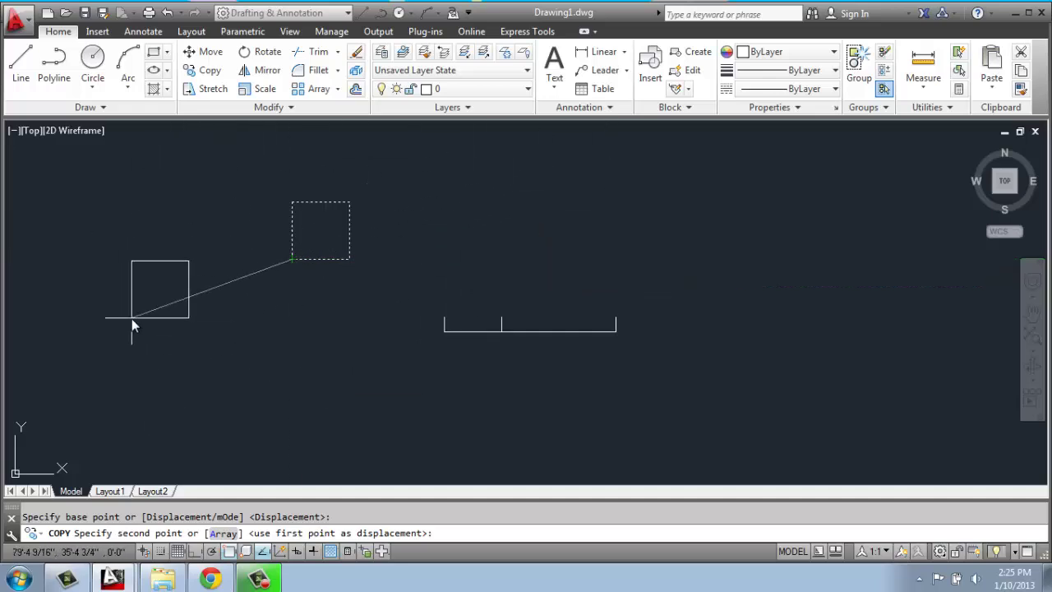
pyautogui.scroll(-2, 177, 321)
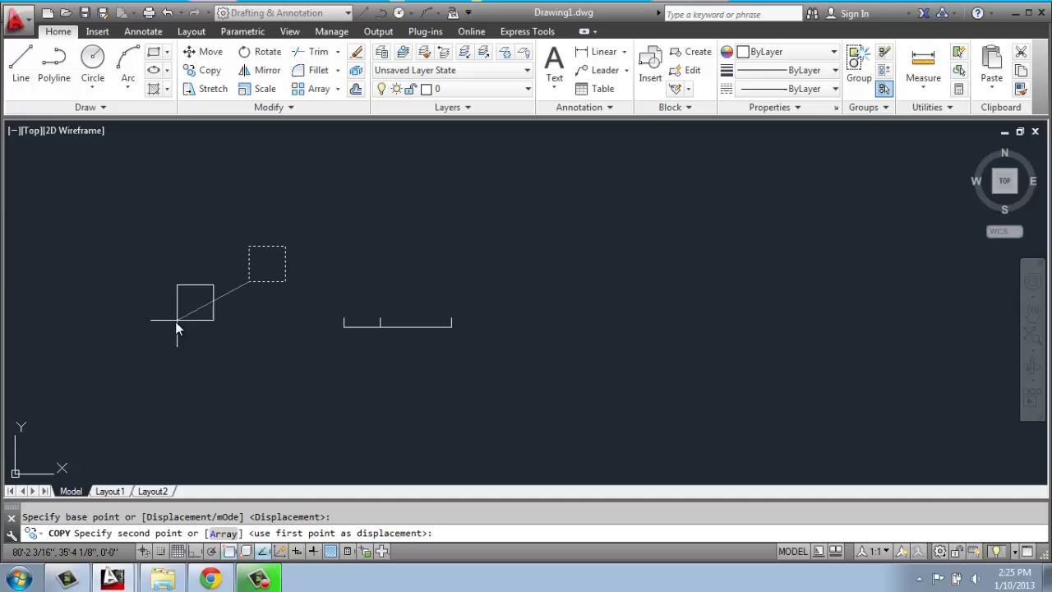
pyautogui.scroll(2, 227, 292)
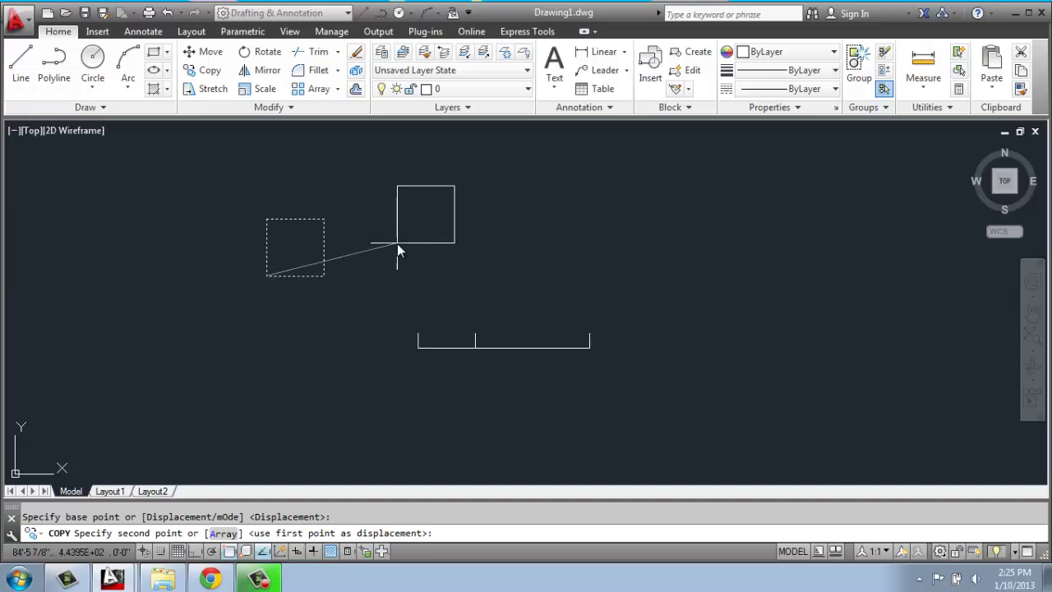
pyautogui.click(397, 242)
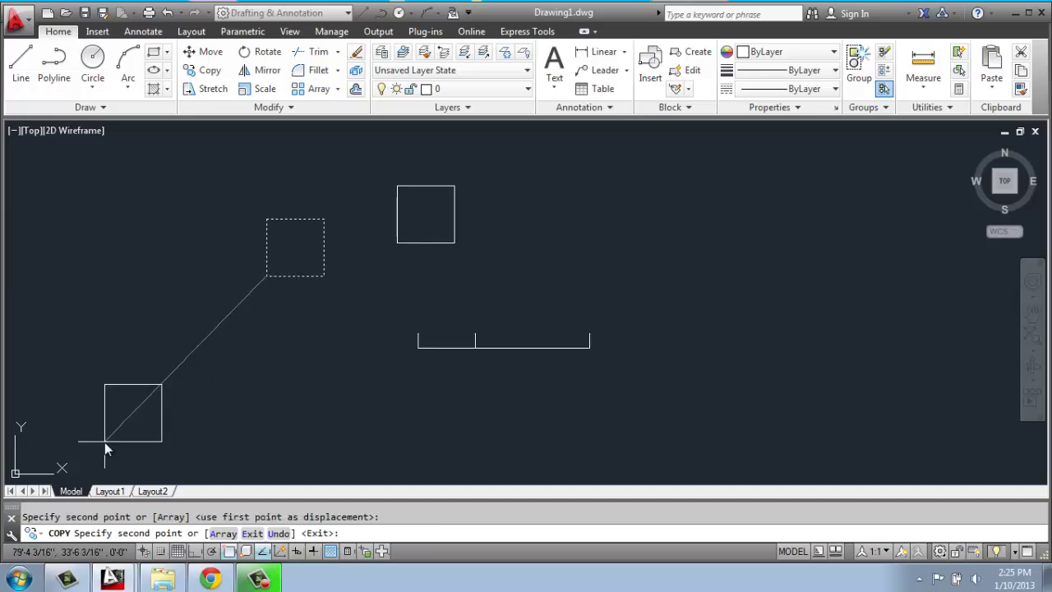
pyautogui.click(496, 221)
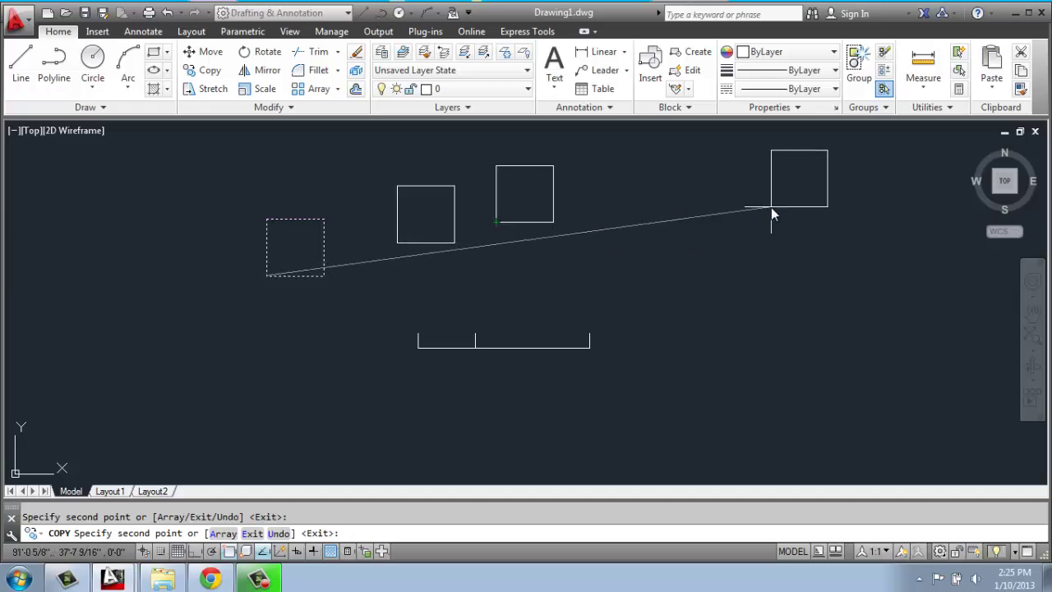
pyautogui.click(770, 208)
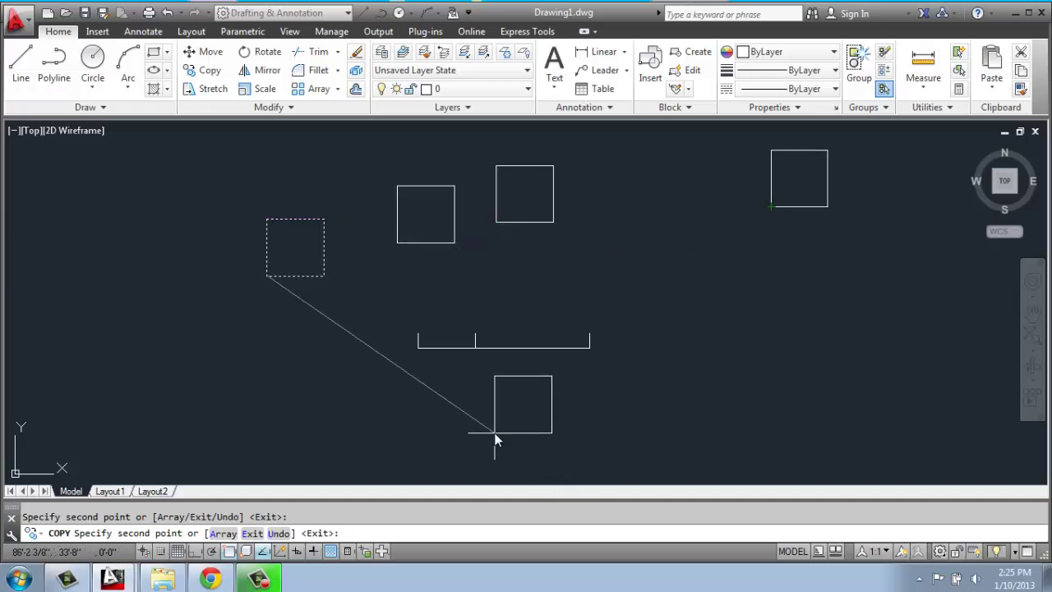
pyautogui.press('Return')
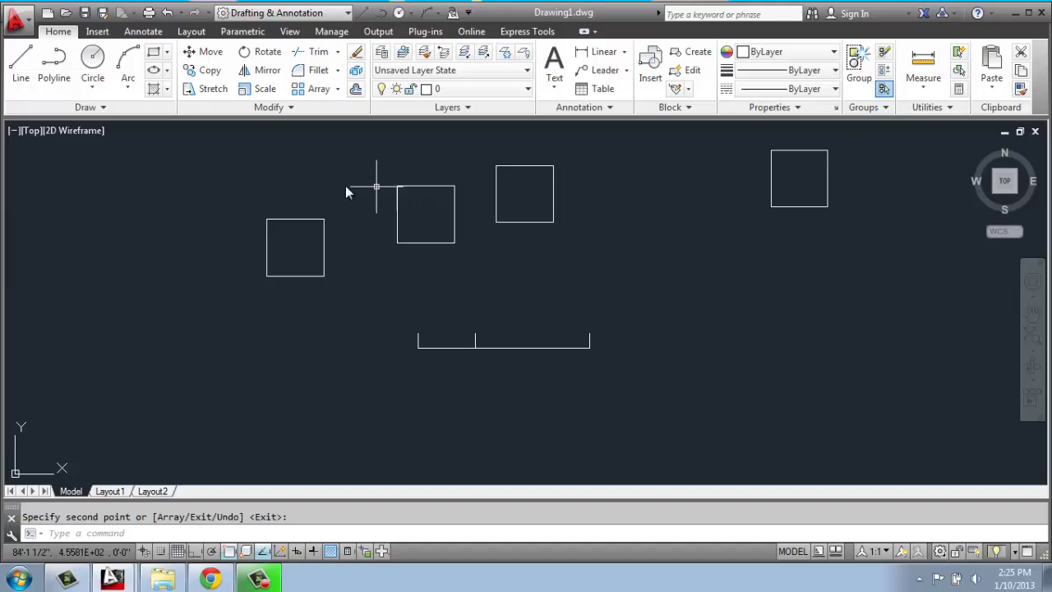
# - Window-select and delete the three spread-out copies of the square
pyautogui.click(855, 146)
pyautogui.click(368, 284)
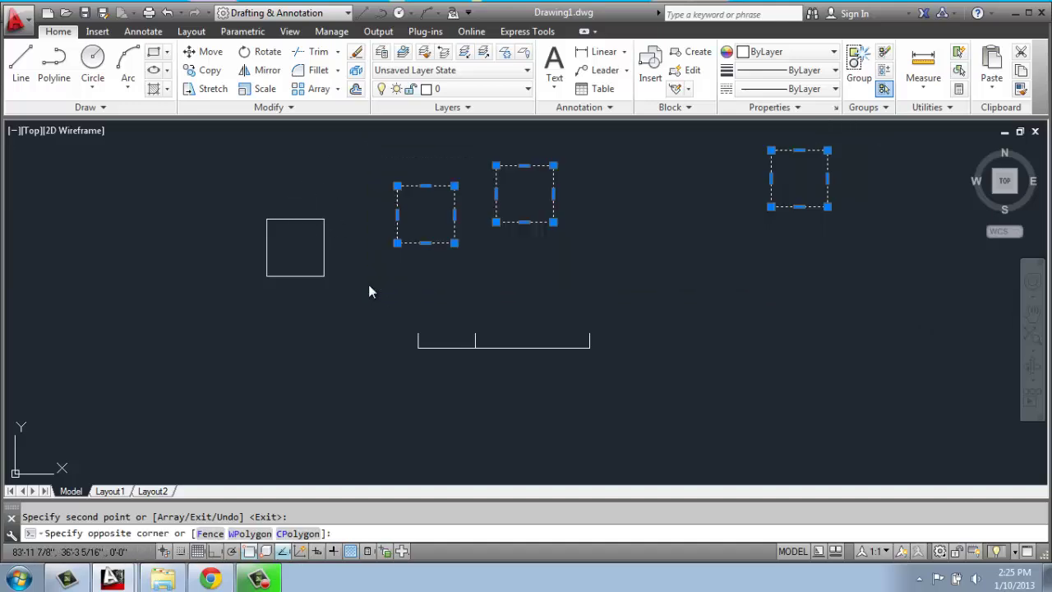
pyautogui.press('Delete')
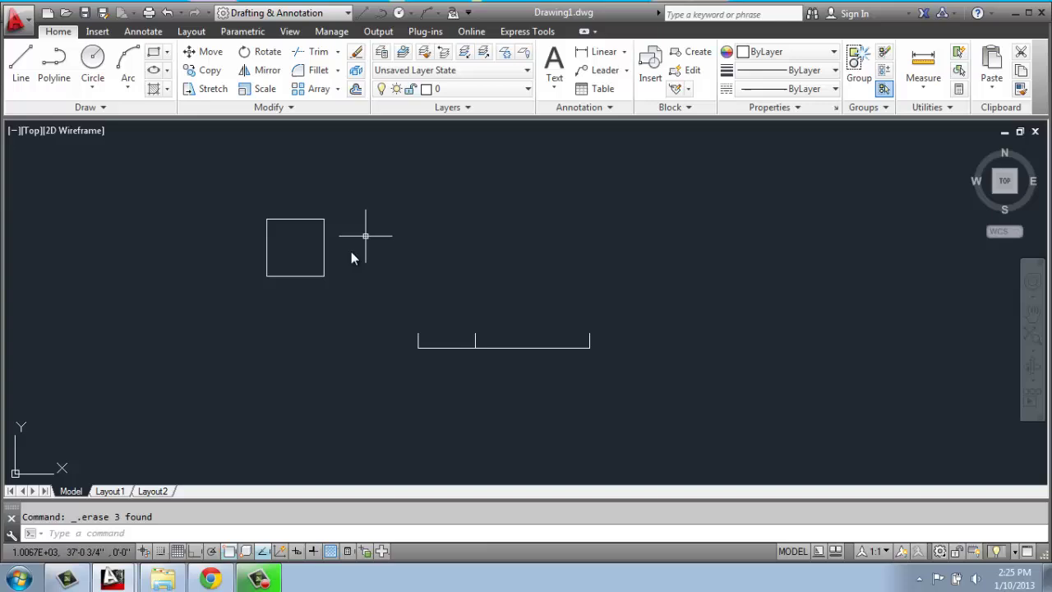
# - Copy the square from its lower-left corner onto successive top-right corners, placing two copies
pyautogui.click(206, 71)
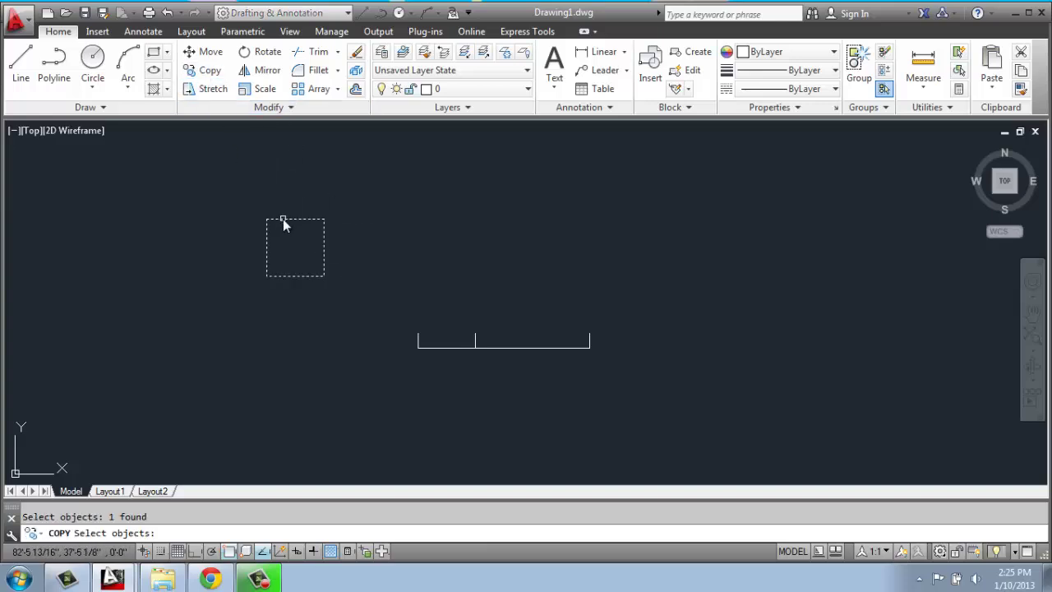
pyautogui.press('Return')
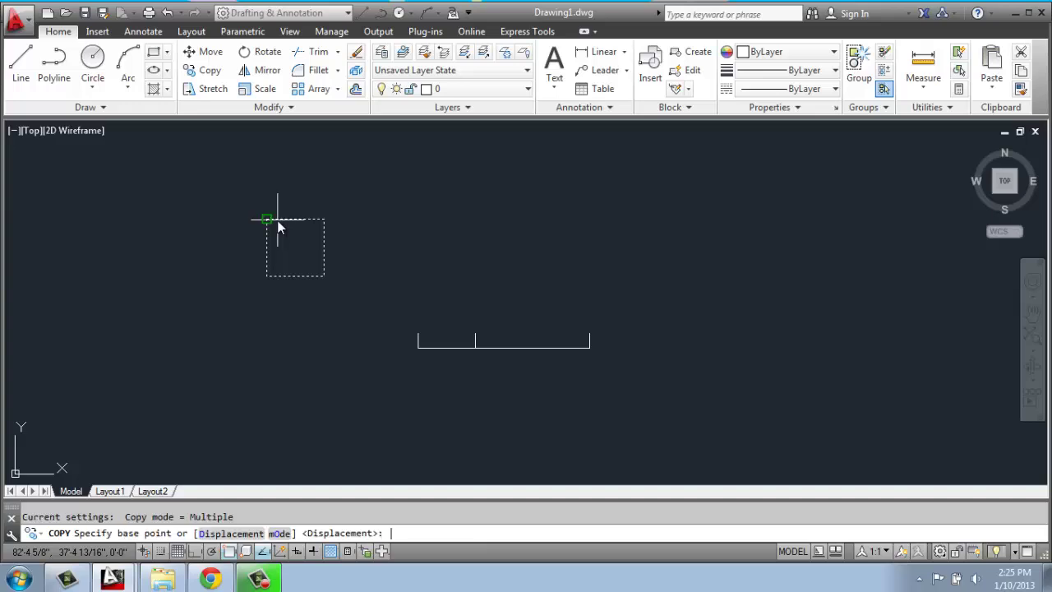
pyautogui.click(266, 280)
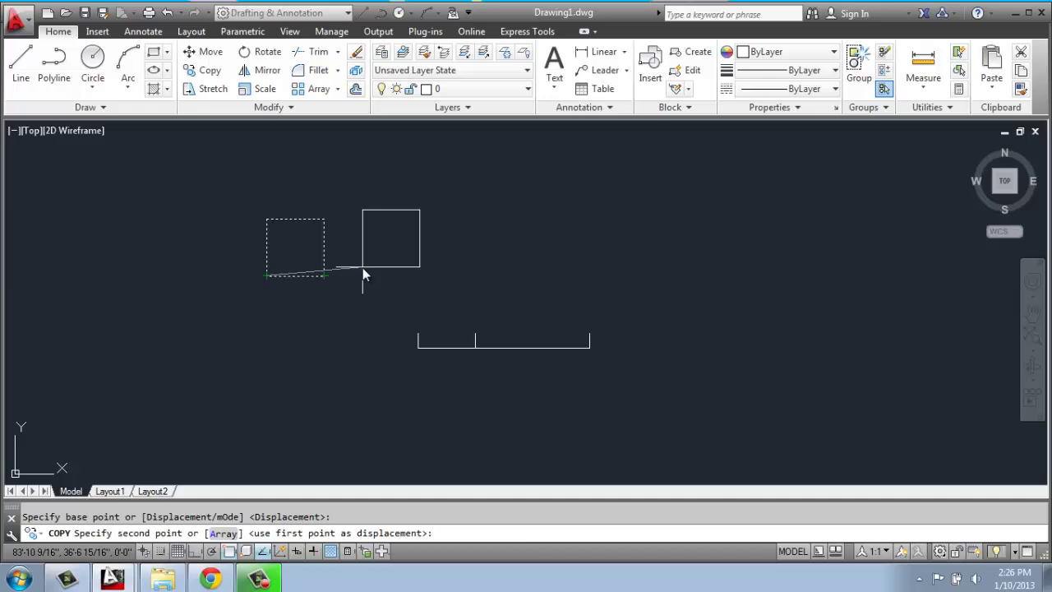
pyautogui.click(327, 219)
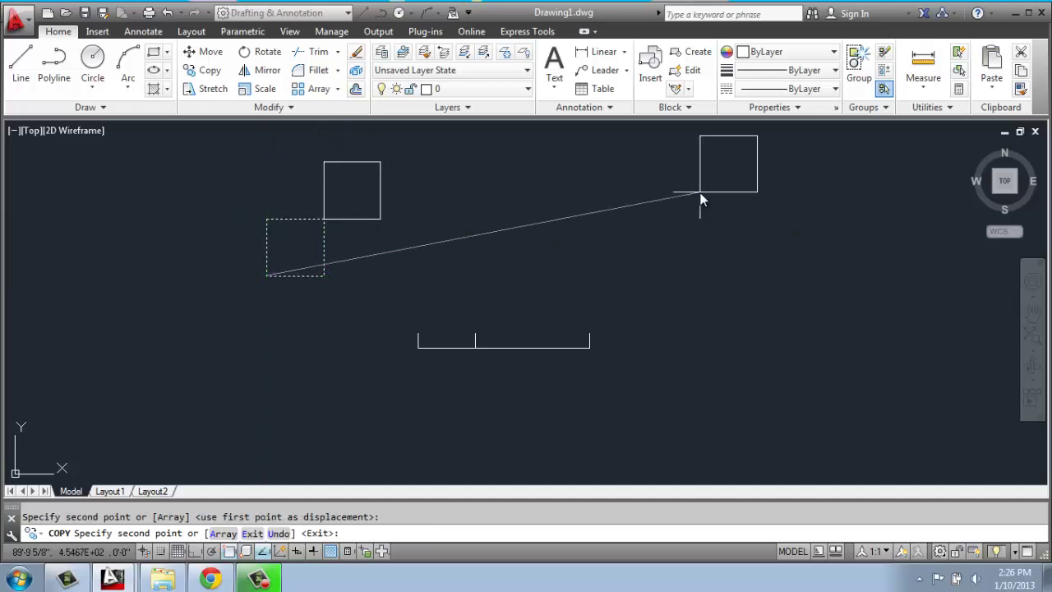
pyautogui.click(382, 164)
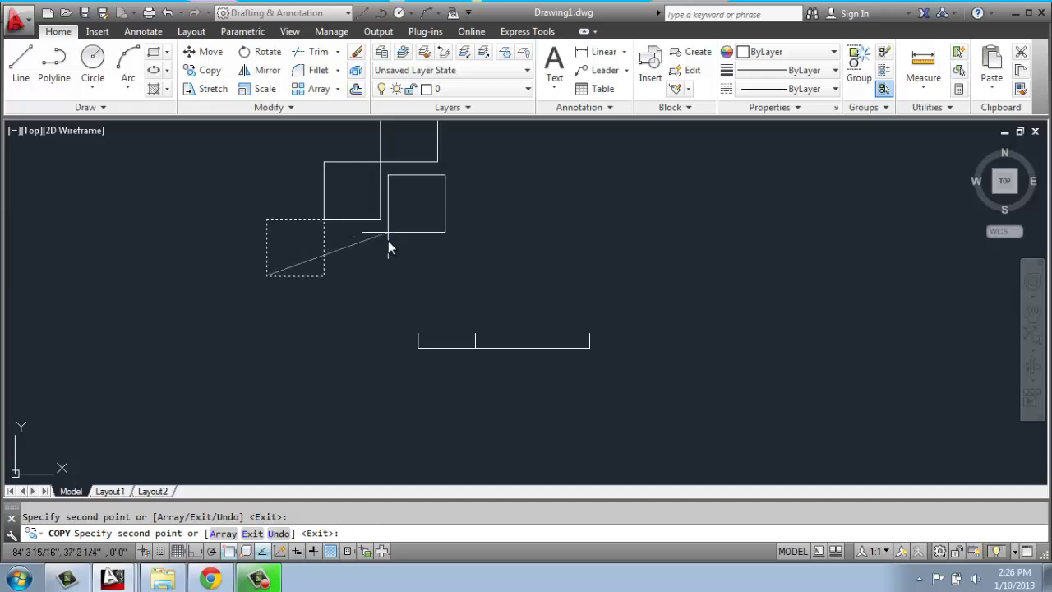
pyautogui.scroll(-5, 388, 240)
pyautogui.scroll(5, 406, 202)
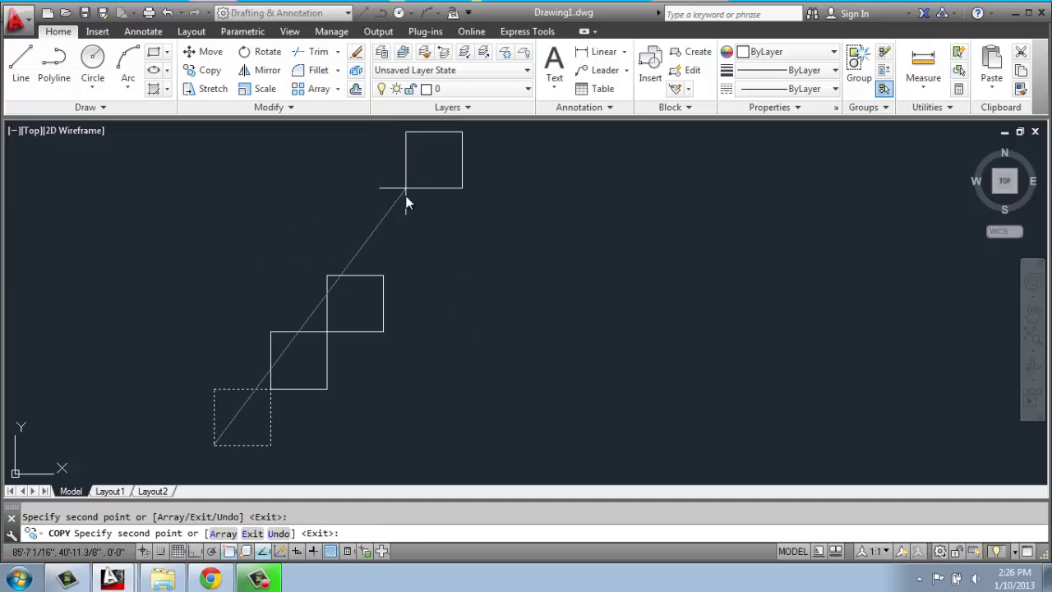
# - Add three more squares up the diagonal to finish the staircase, then recentre the view
pyautogui.click(384, 276)
pyautogui.click(441, 219)
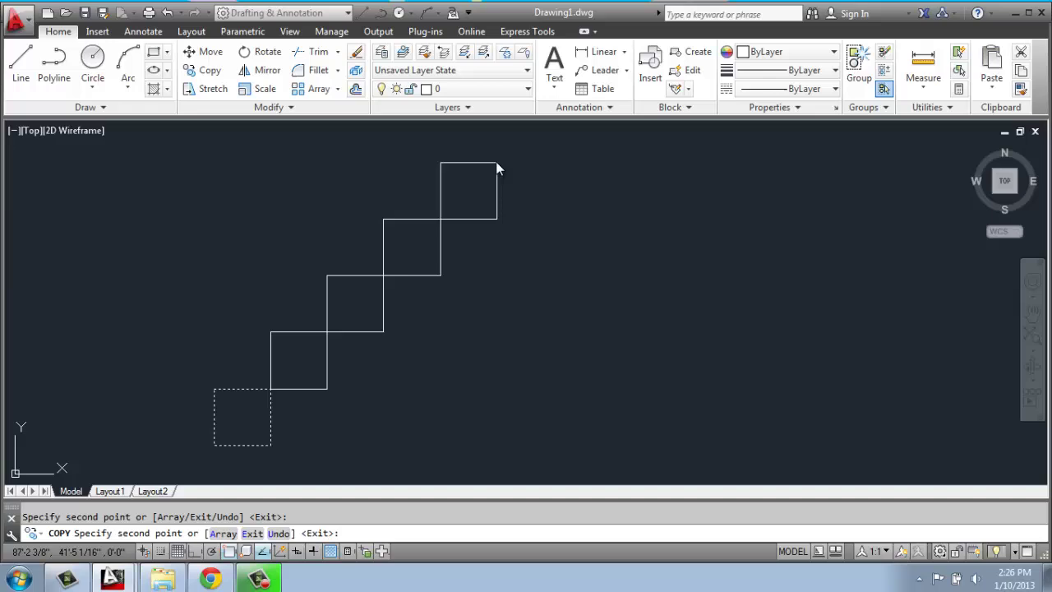
pyautogui.click(497, 161)
pyautogui.press('Return')
pyautogui.scroll(-4, 345, 341)
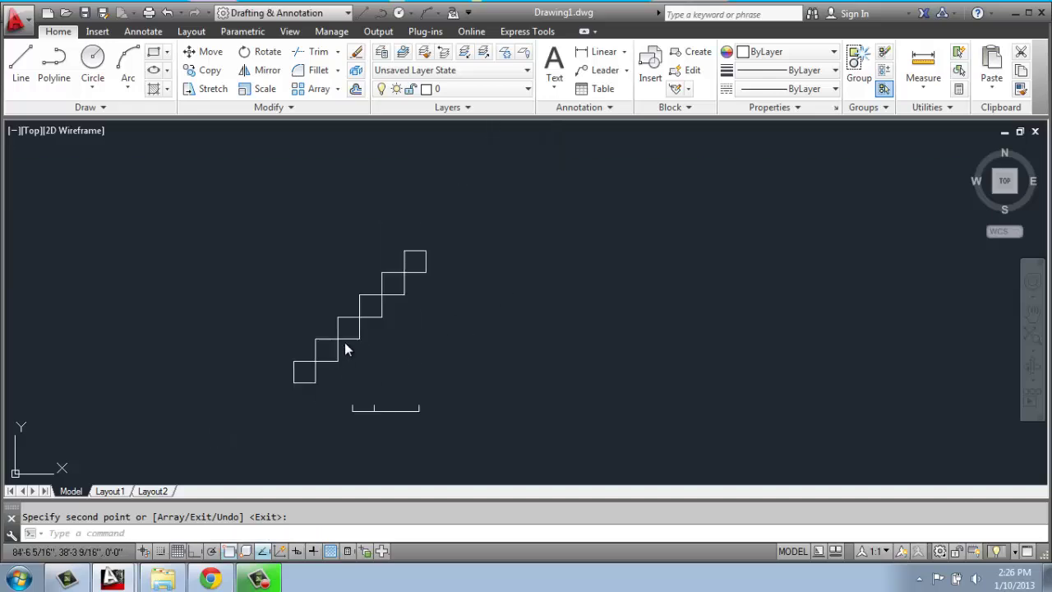
pyautogui.scroll(2, 299, 375)
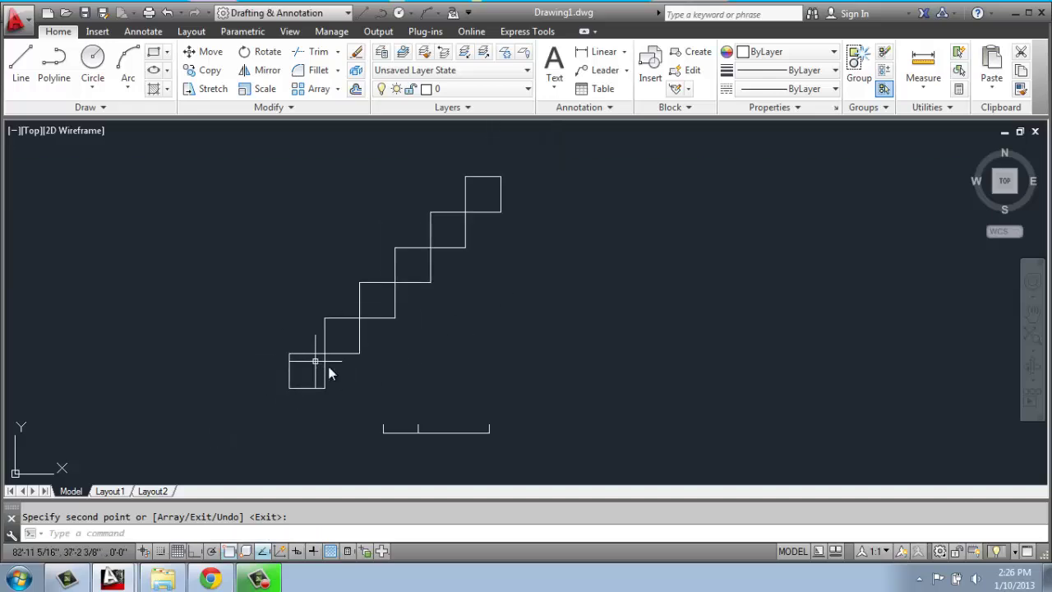
pyautogui.moveTo(674, 337); pyautogui.dragTo(528, 340, button='middle')
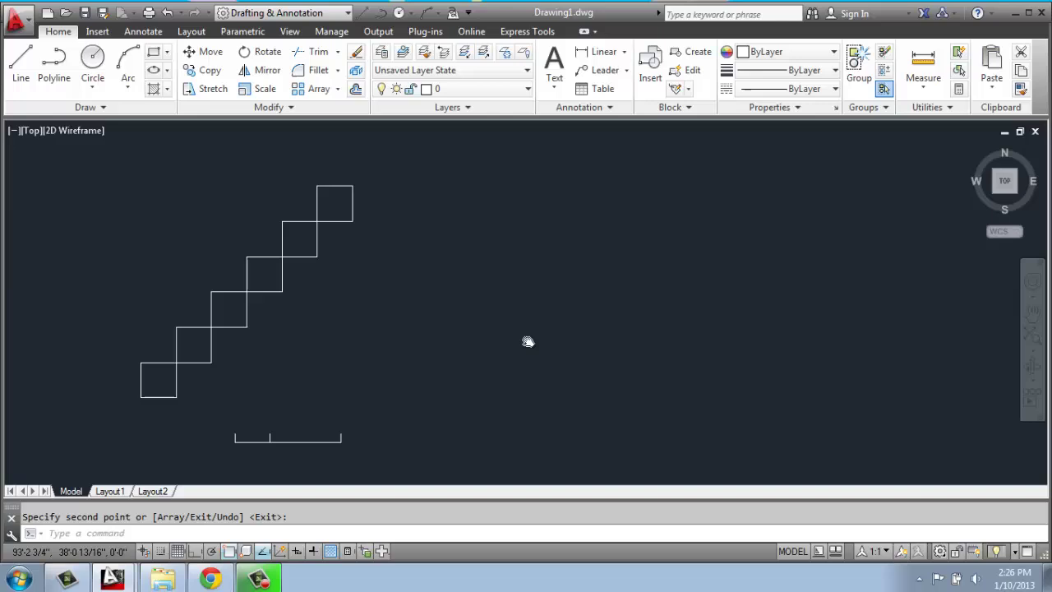
# - Copy the top square 24 and 48 units to its right, with Ortho on
pyautogui.click(202, 70)
pyautogui.click(321, 187)
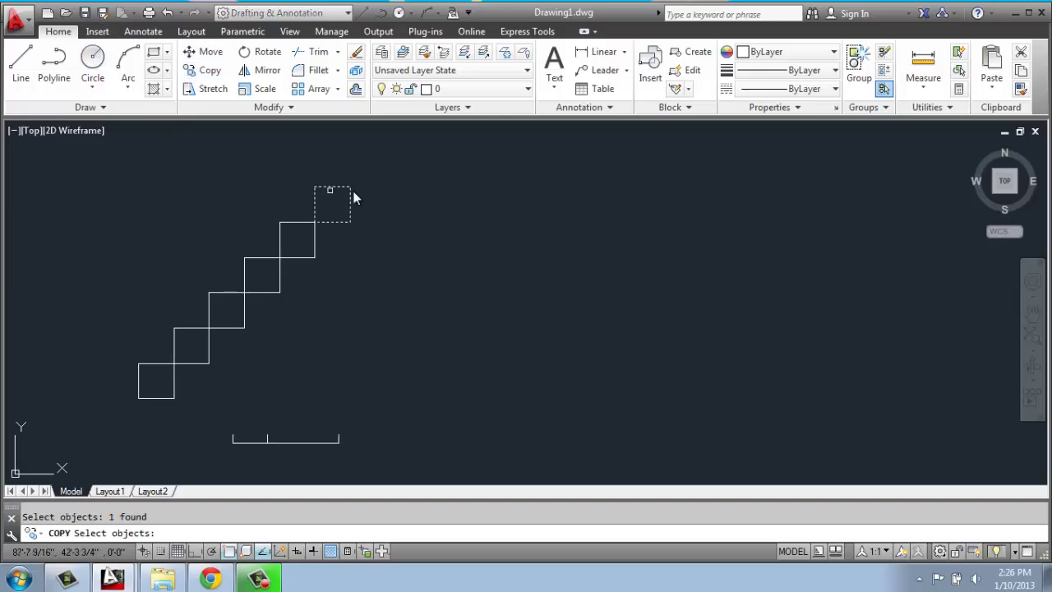
pyautogui.press('Return')
pyautogui.scroll(2, 355, 234)
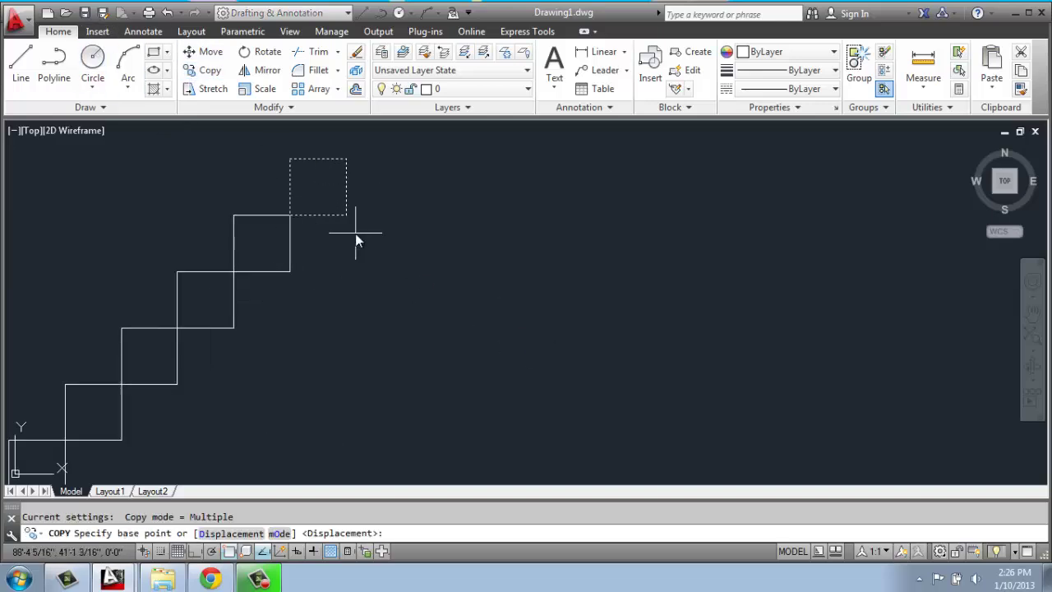
pyautogui.click(290, 217)
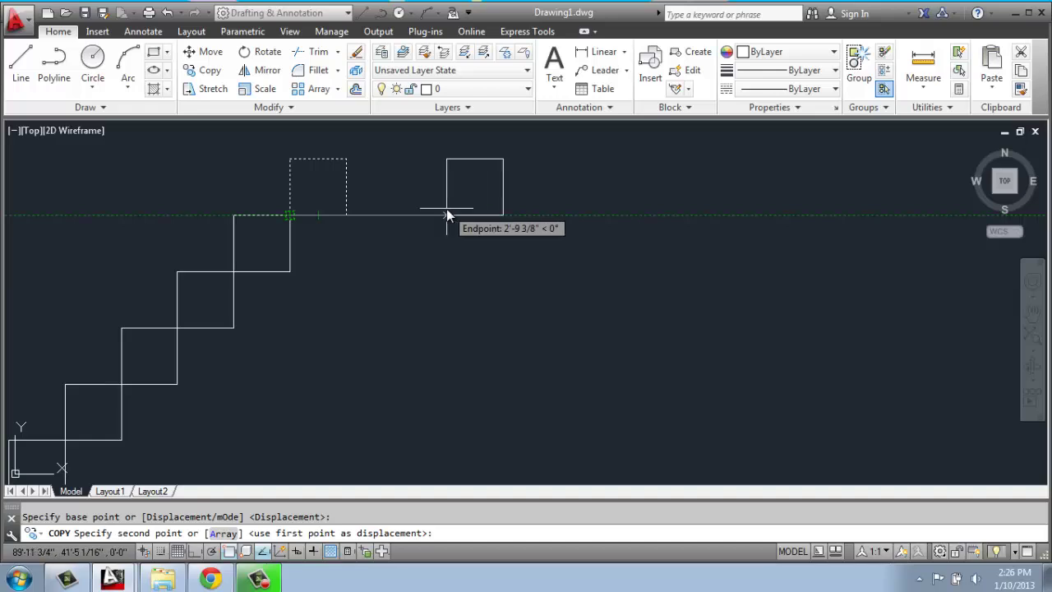
pyautogui.write('4')
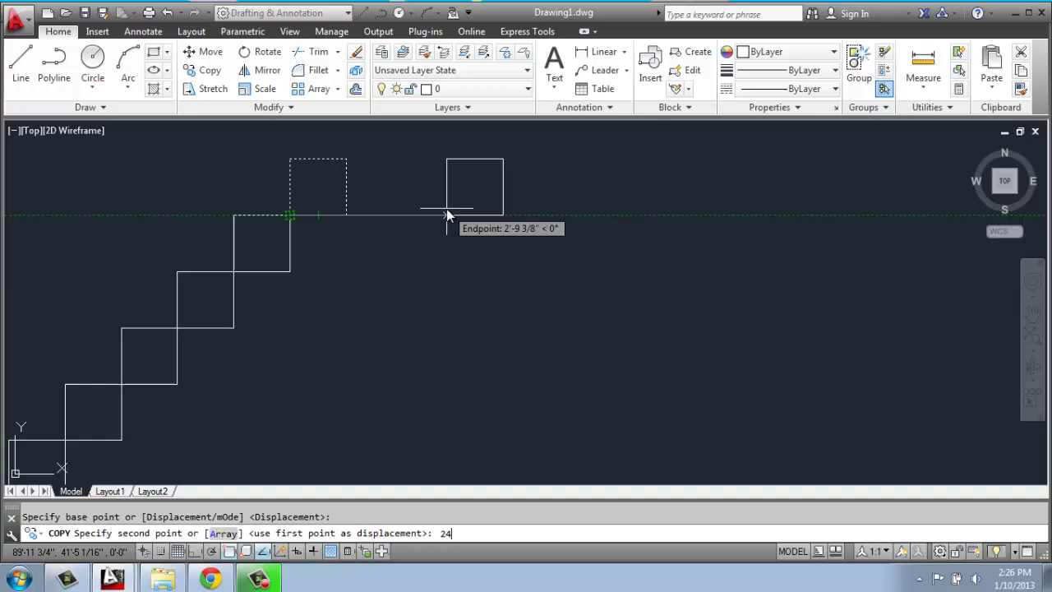
pyautogui.press('Return')
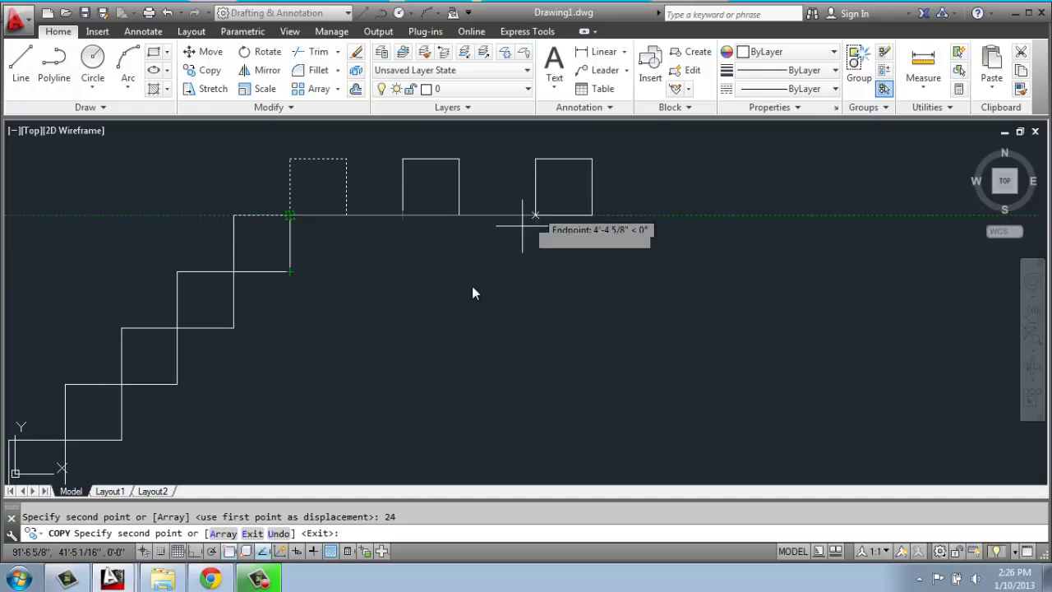
pyautogui.press('F8')
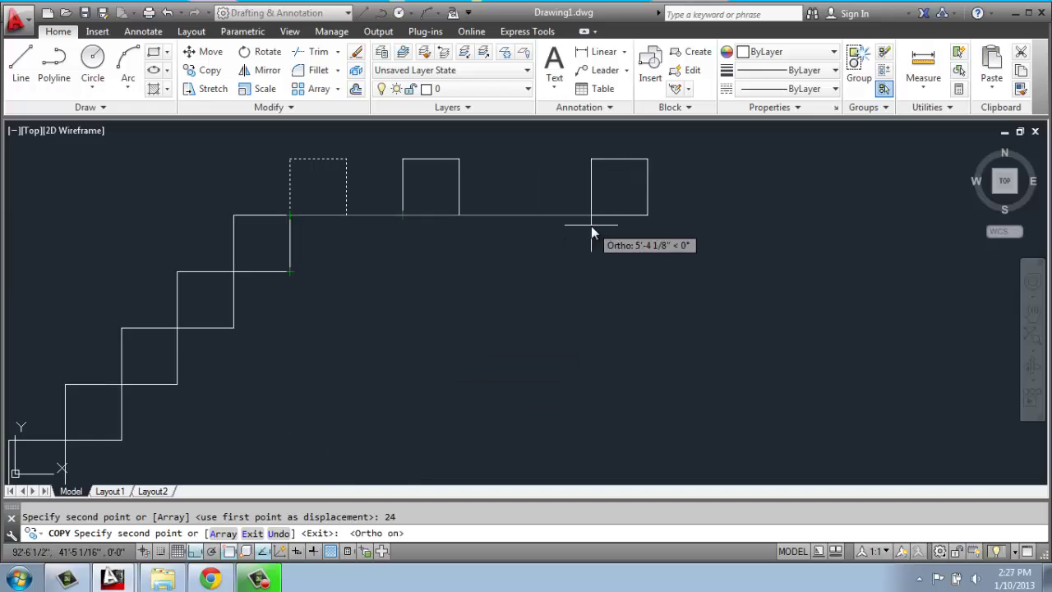
pyautogui.press('Return')
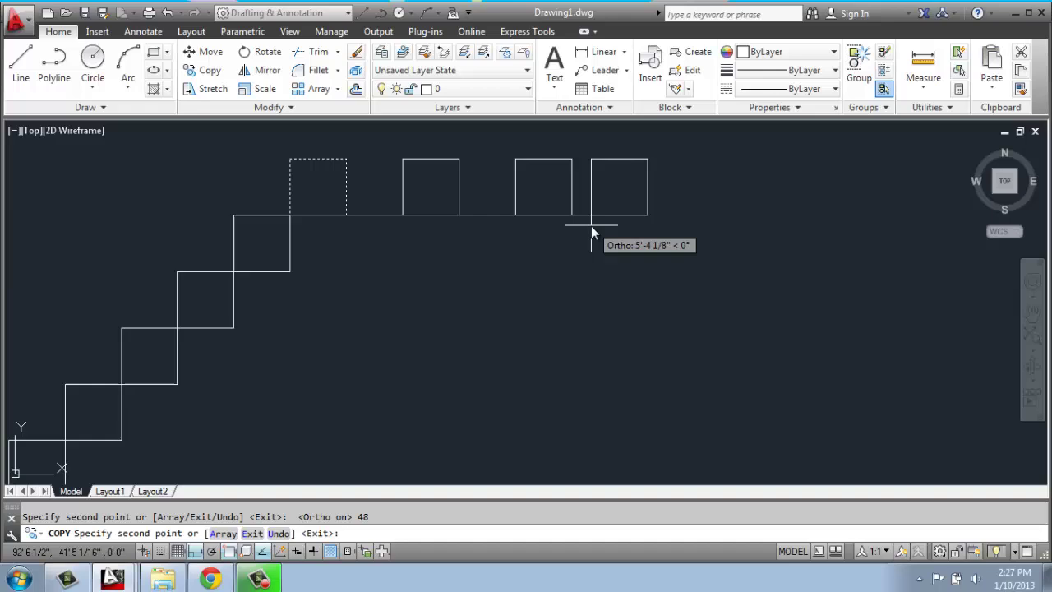
pyautogui.press('Return')
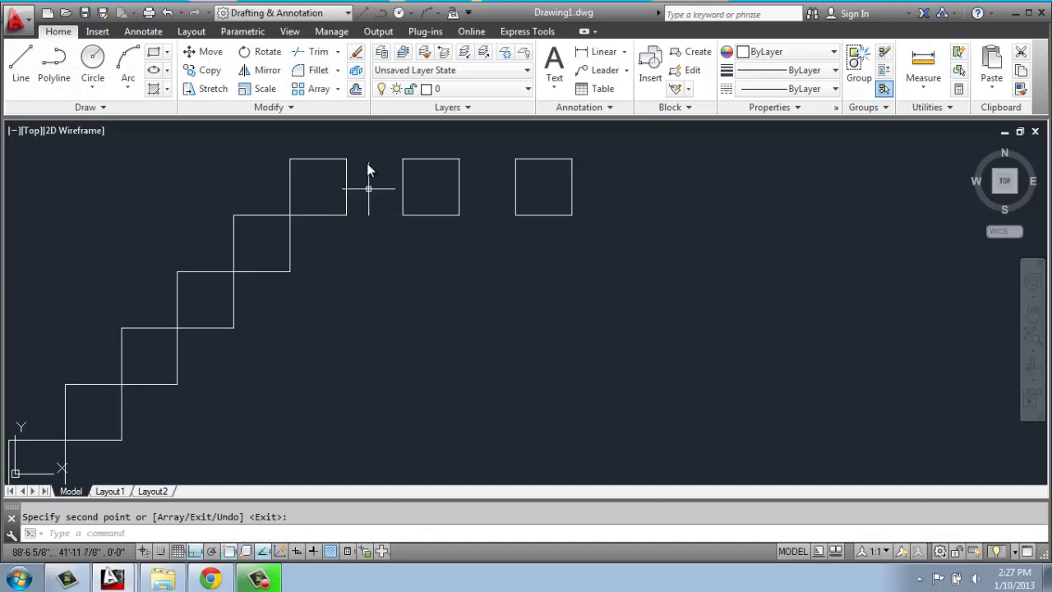
# - Copy the rightmost square onto the reference line's left endpoint, then reframe the whole drawing
pyautogui.scroll(-2, 488, 251)
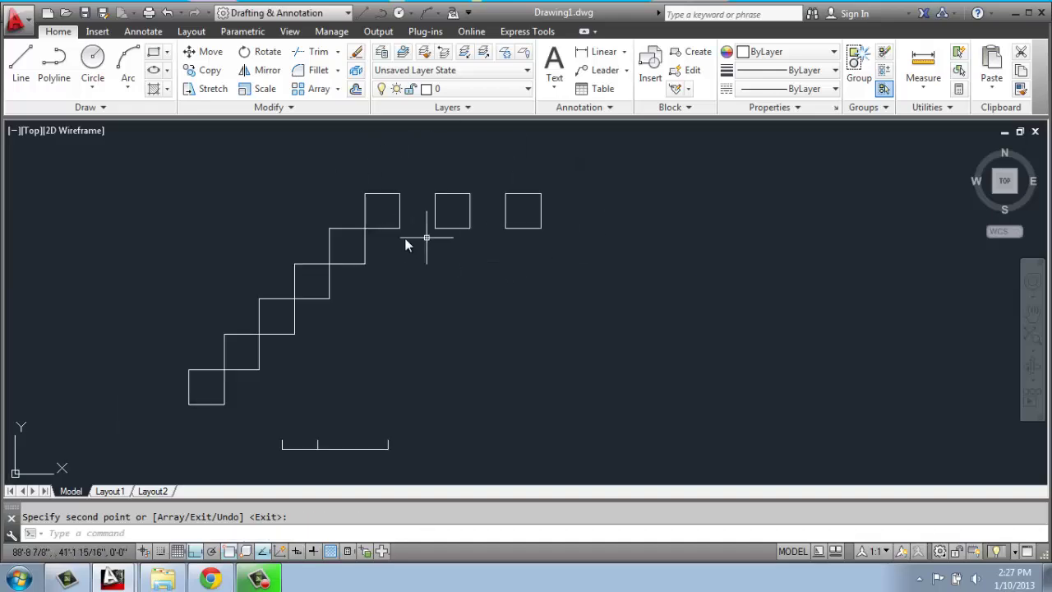
pyautogui.click(204, 73)
pyautogui.click(603, 187)
pyautogui.click(495, 249)
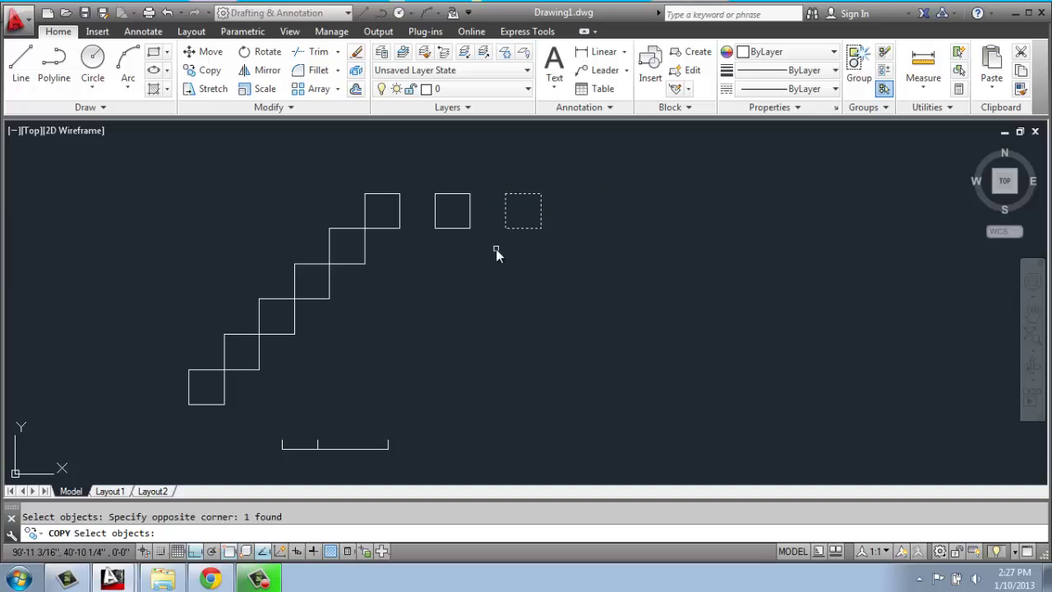
pyautogui.press('Return')
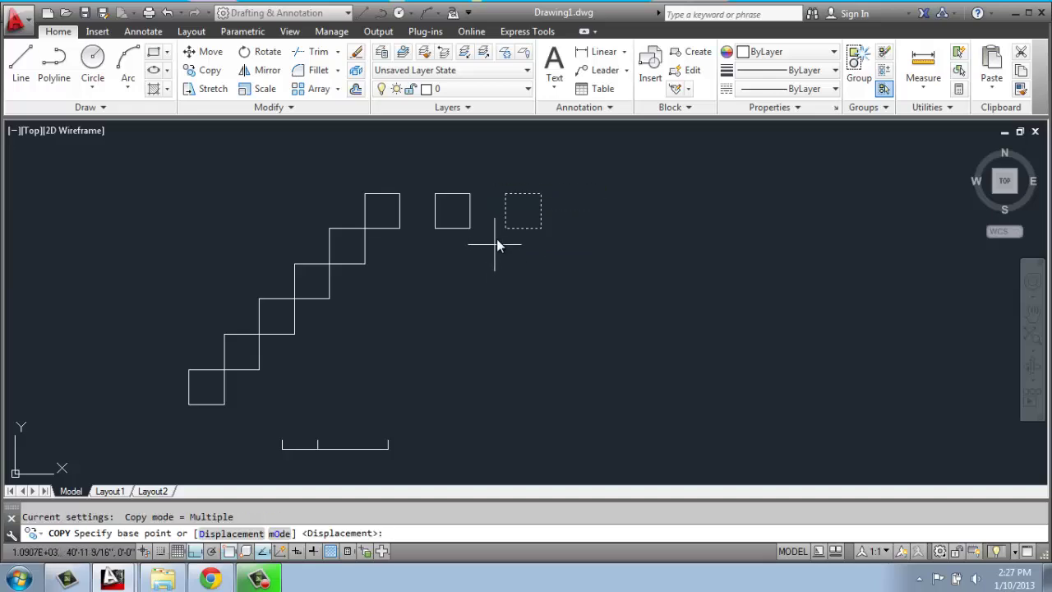
pyautogui.click(504, 234)
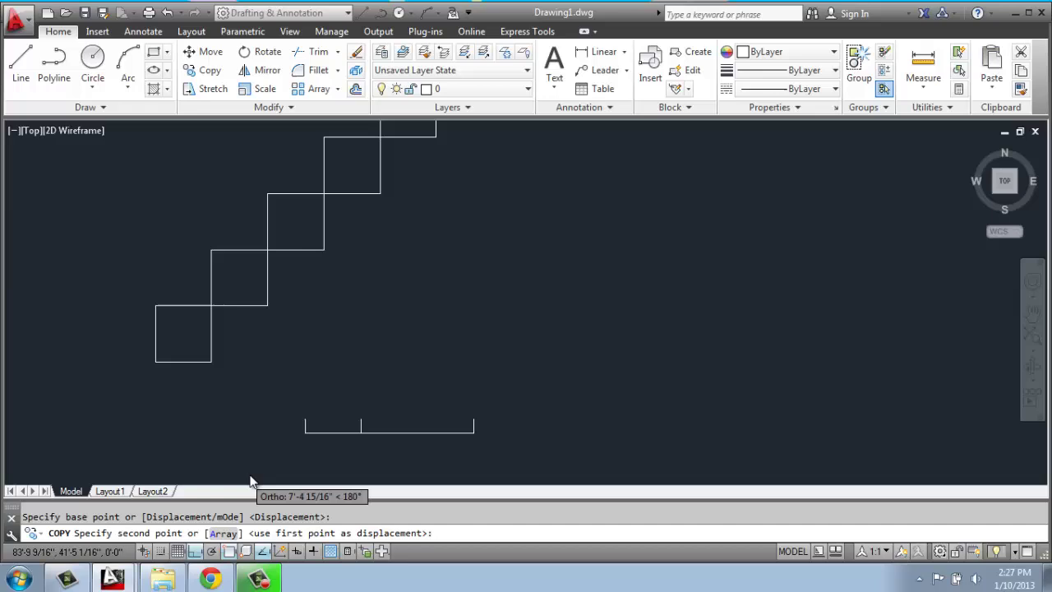
pyautogui.scroll(5, 251, 481)
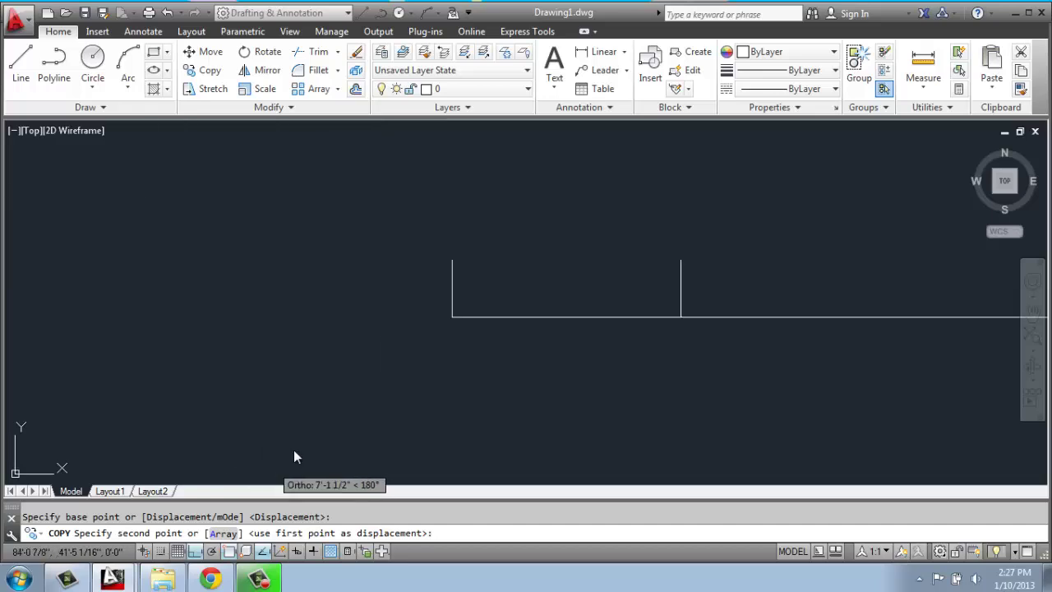
pyautogui.click(447, 259)
pyautogui.press('Return')
pyautogui.scroll(-2, 345, 245)
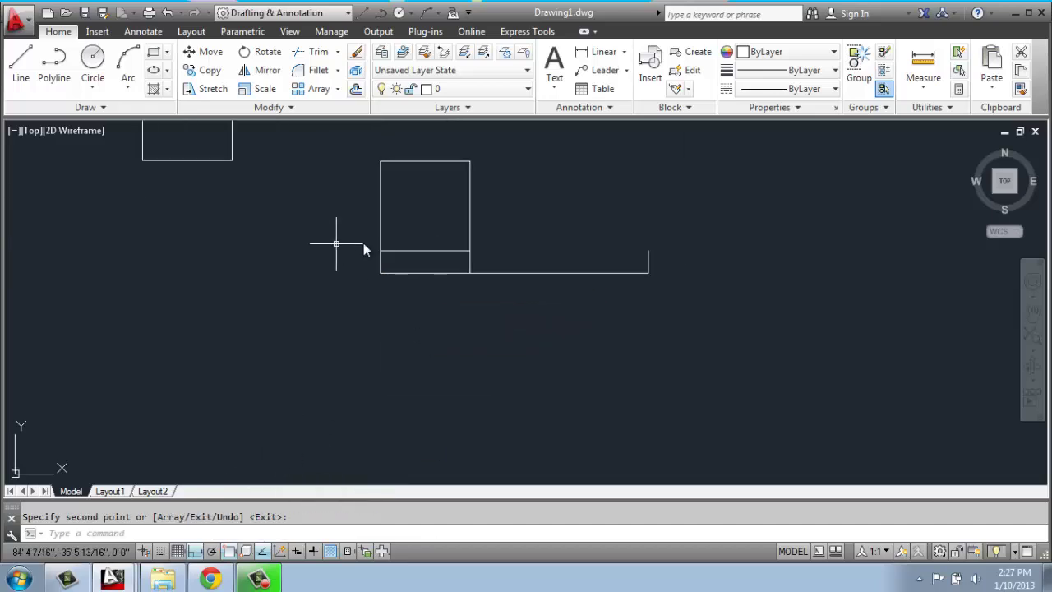
pyautogui.scroll(-2, 363, 249)
pyautogui.moveTo(469, 227)
pyautogui.mouseDown(button='middle')
pyautogui.moveTo(418, 293)
pyautogui.moveTo(433, 252)
pyautogui.moveTo(351, 342)
pyautogui.mouseUp(button='middle')
pyautogui.scroll(-1, 417, 293)
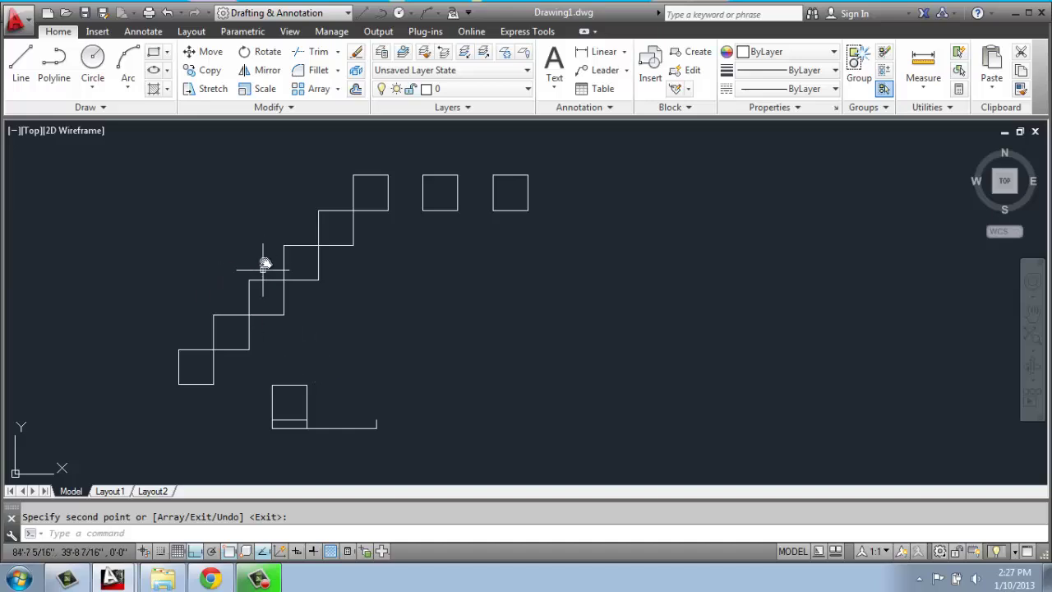
# - Move the rightmost top square by its lower-left corner onto the reference line's right end
pyautogui.click(206, 54)
pyautogui.click(513, 175)
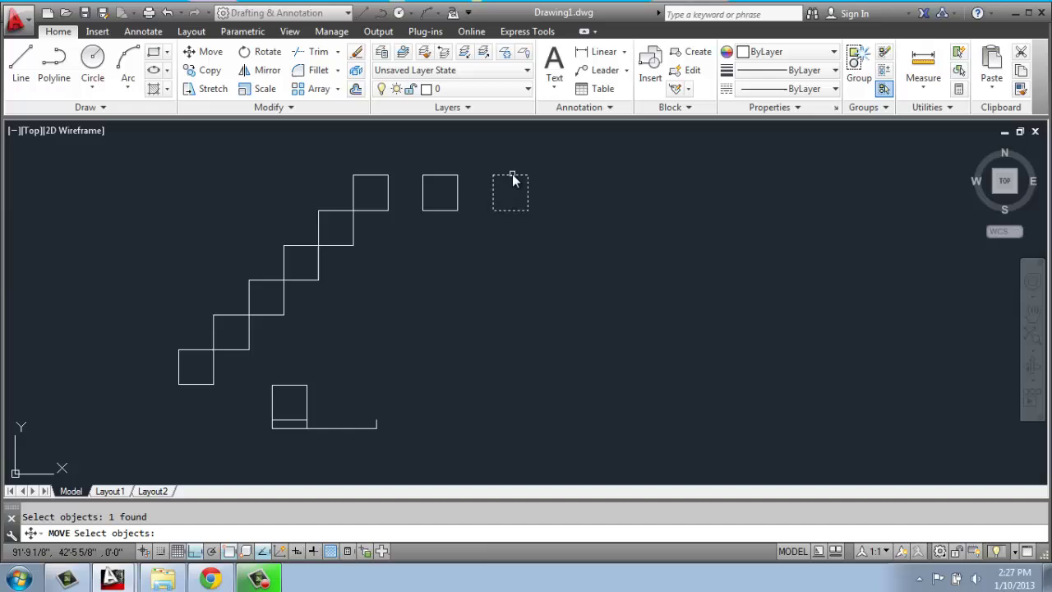
pyautogui.press('Return')
pyautogui.click(527, 211)
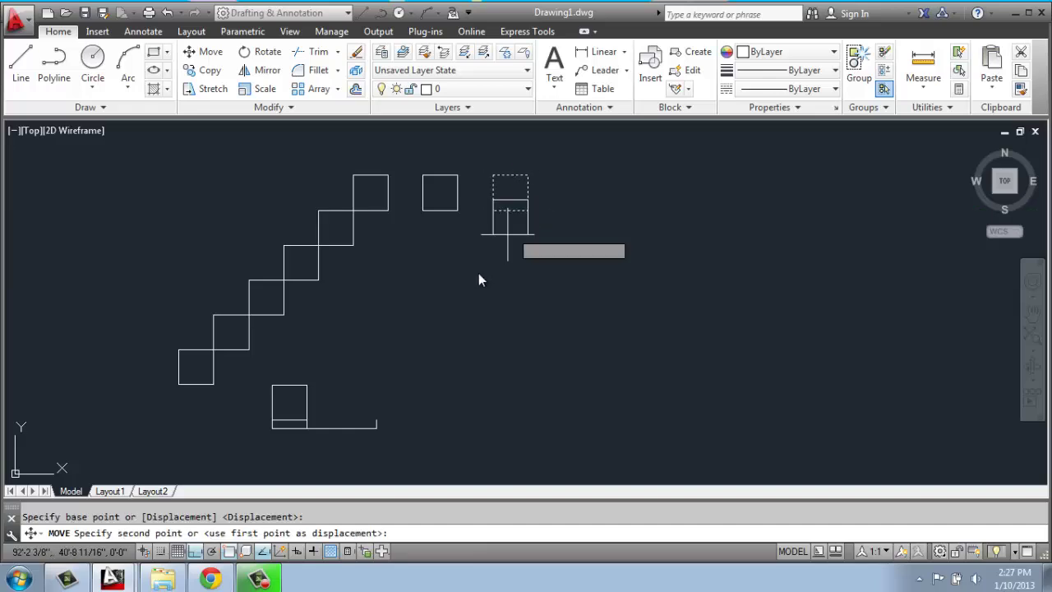
pyautogui.click(377, 427)
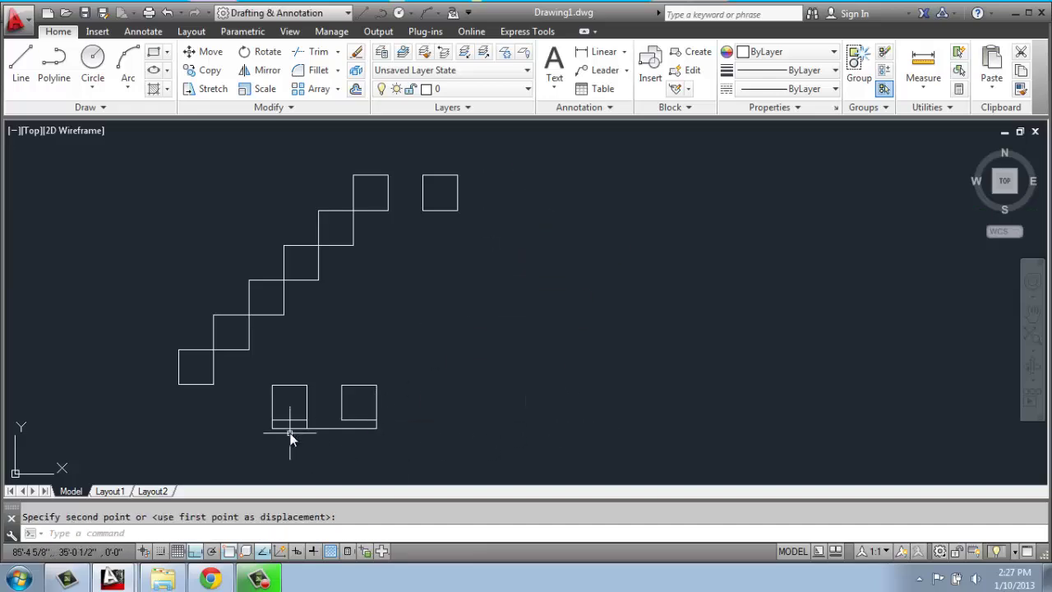
pyautogui.moveTo(304, 429); pyautogui.dragTo(312, 429, button='middle')
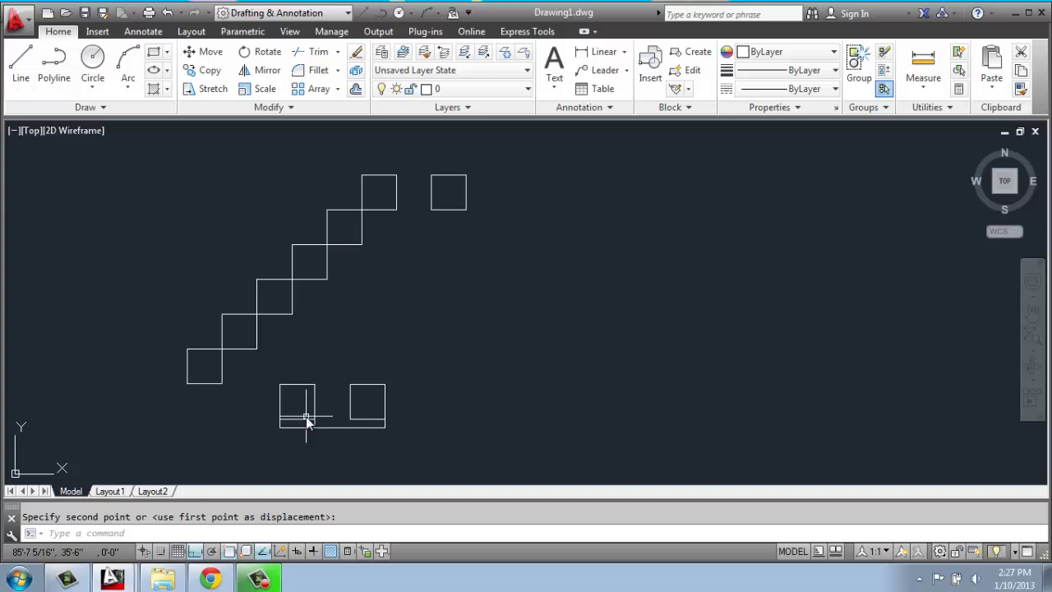